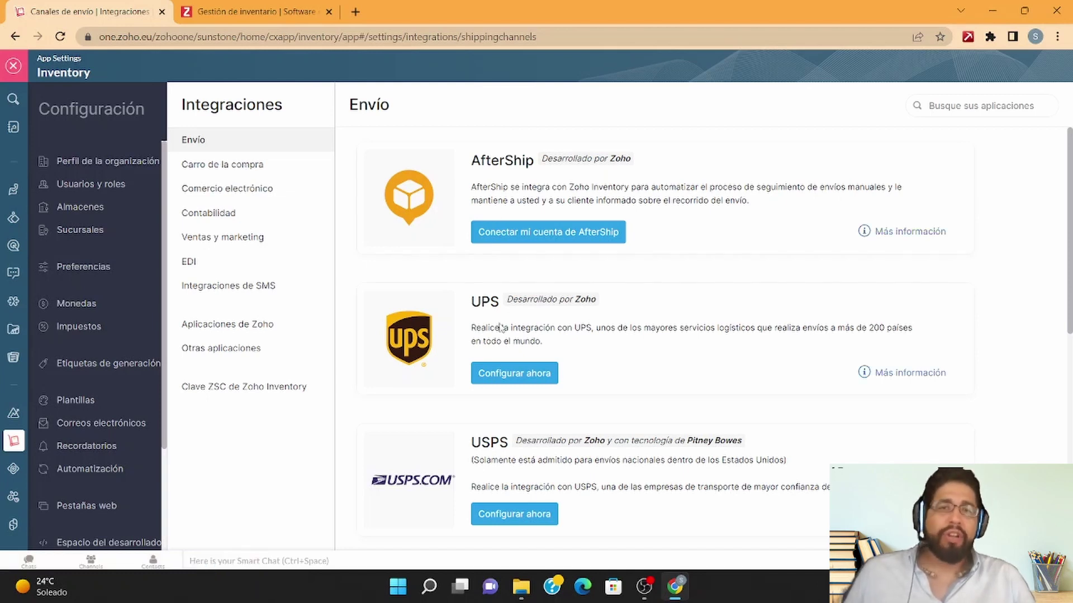
# - Review the available shipping integrations, from AfterShip, UPS and USPS through EasyPost, Easyship and Envia
pyautogui.scroll(-1, 501, 328)
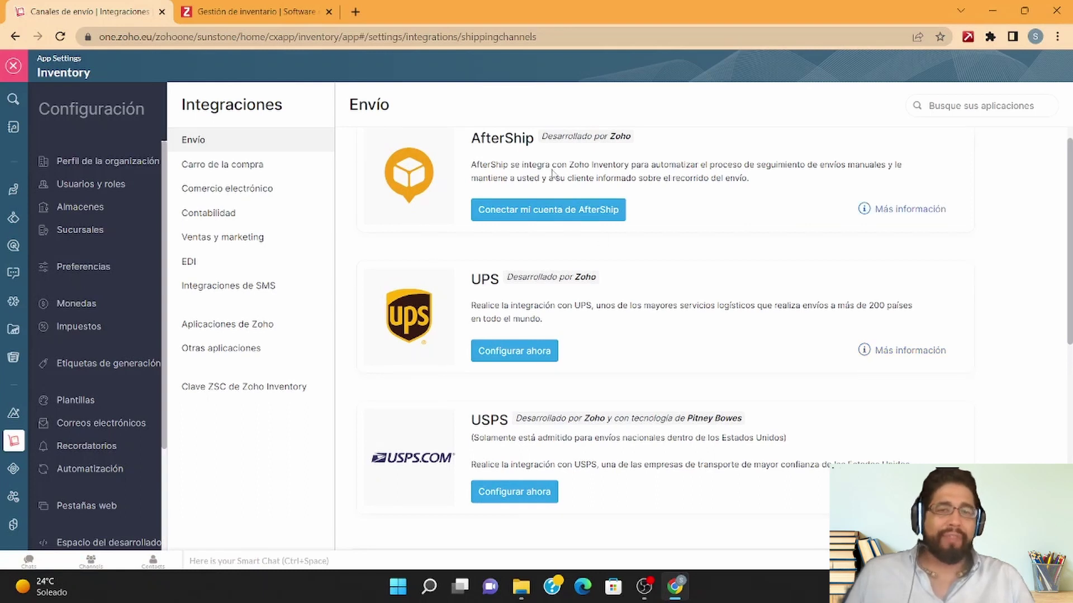
pyautogui.scroll(-7, 539, 401)
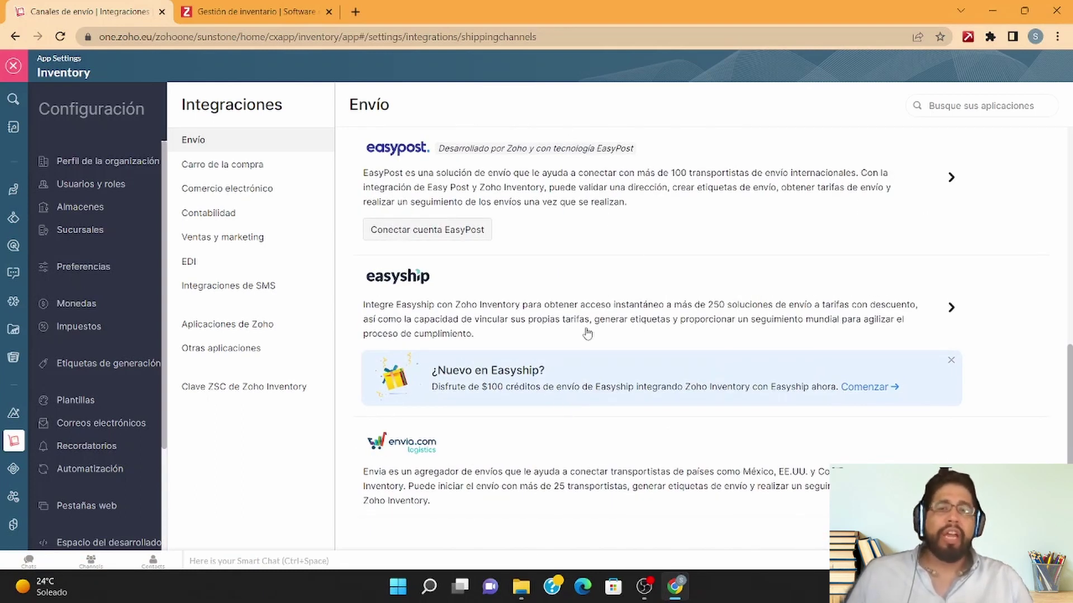
pyautogui.scroll(5, 584, 352)
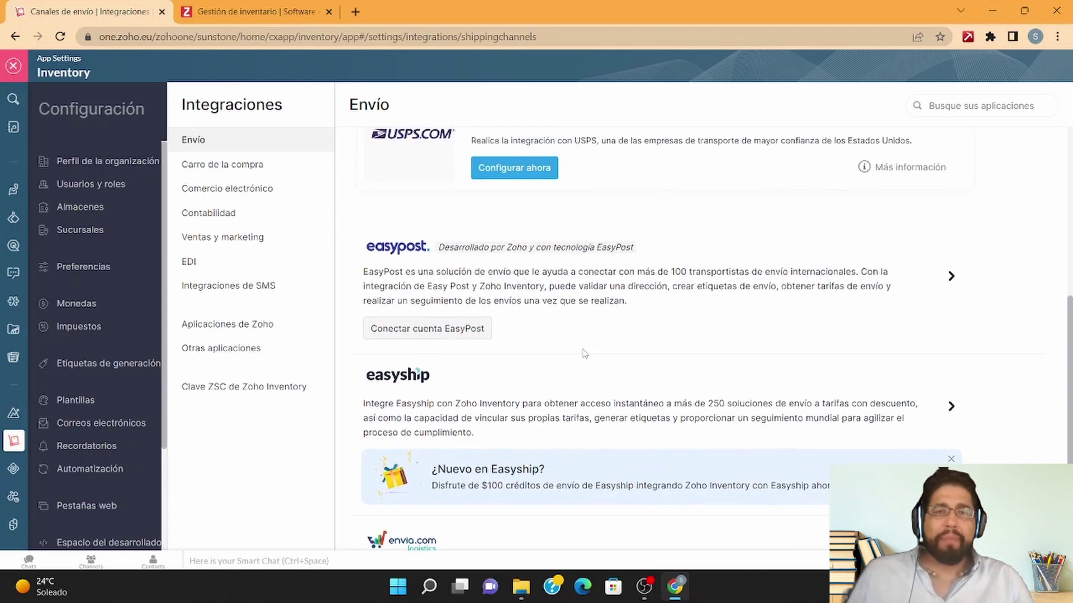
pyautogui.scroll(2, 583, 351)
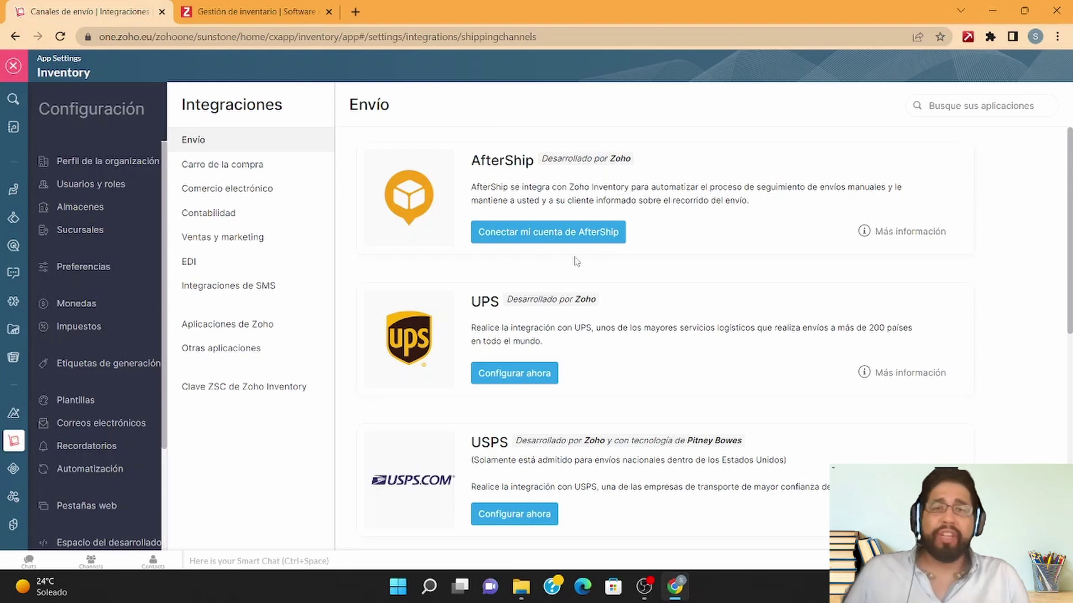
# - Expand the EasyPost entry in the shipping integrations and look through all its supported carriers
pyautogui.scroll(-6, 479, 373)
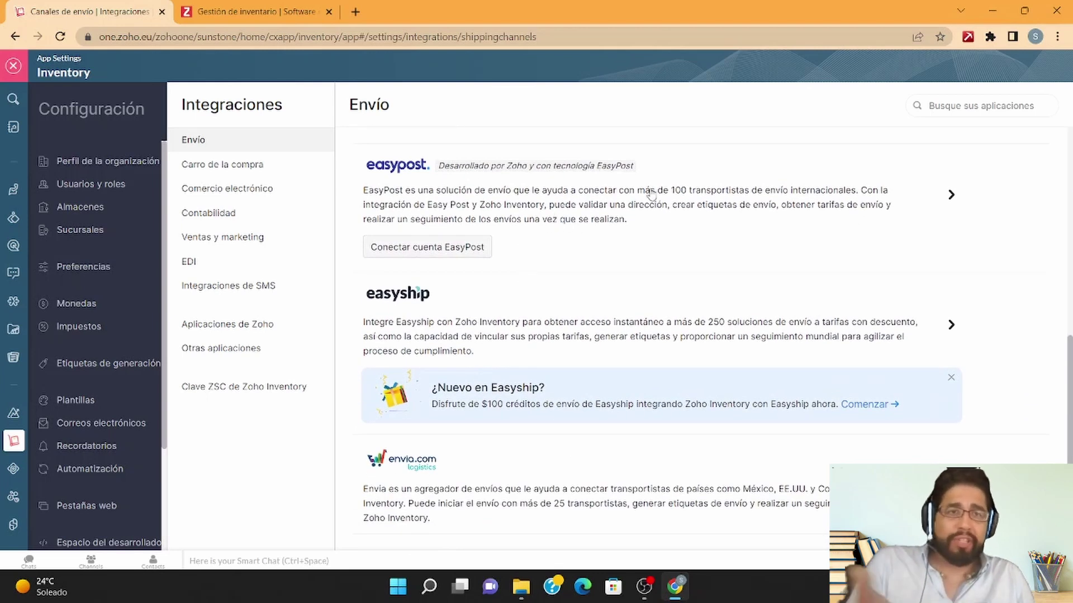
pyautogui.click(860, 179)
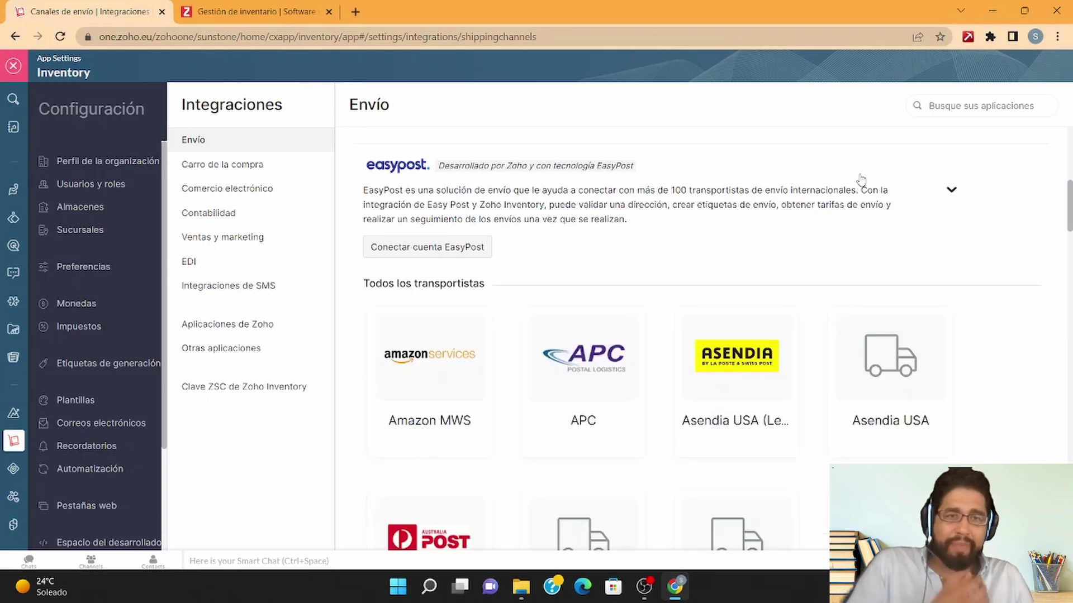
pyautogui.scroll(-3, 771, 397)
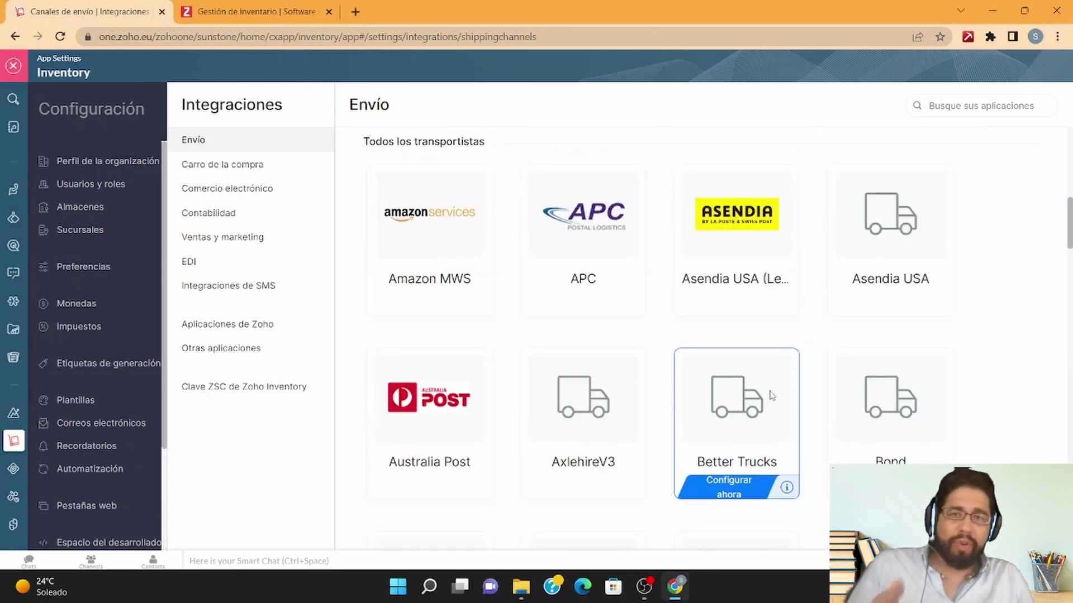
pyautogui.scroll(-10, 770, 395)
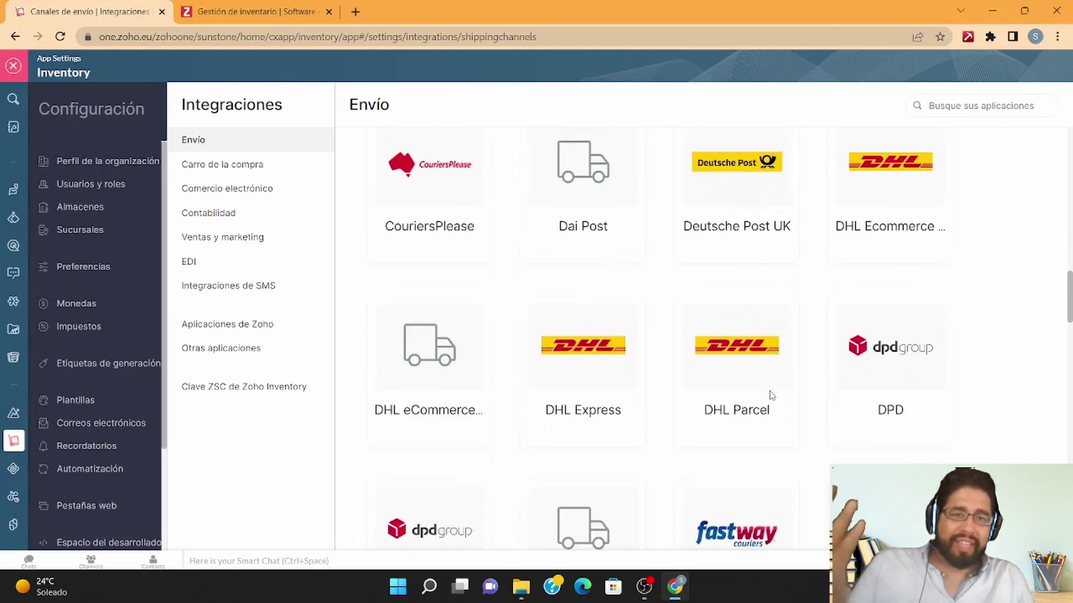
pyautogui.scroll(-10, 771, 396)
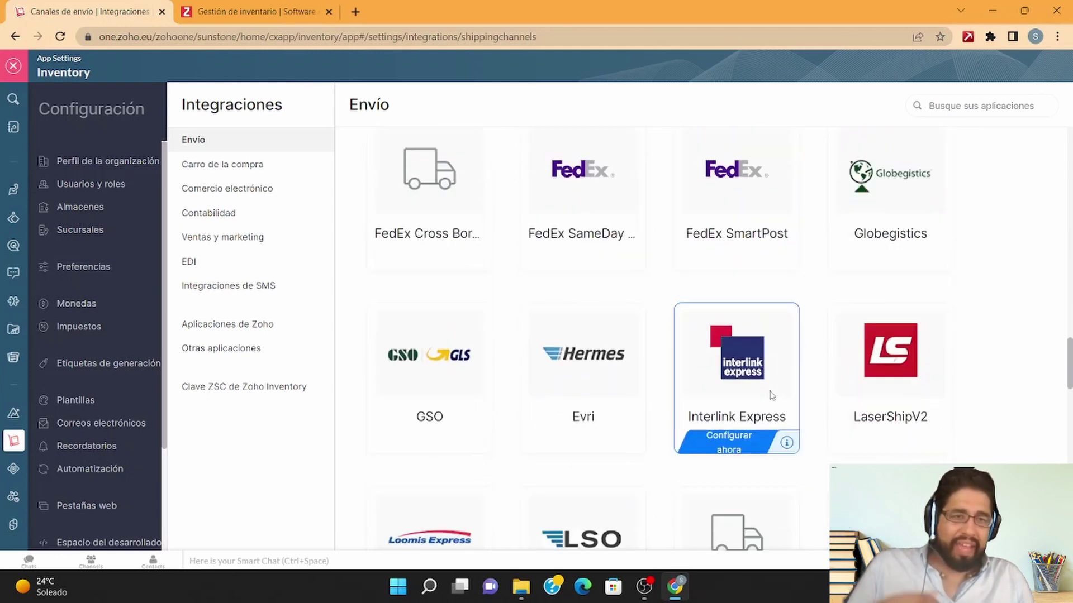
pyautogui.scroll(-10, 771, 396)
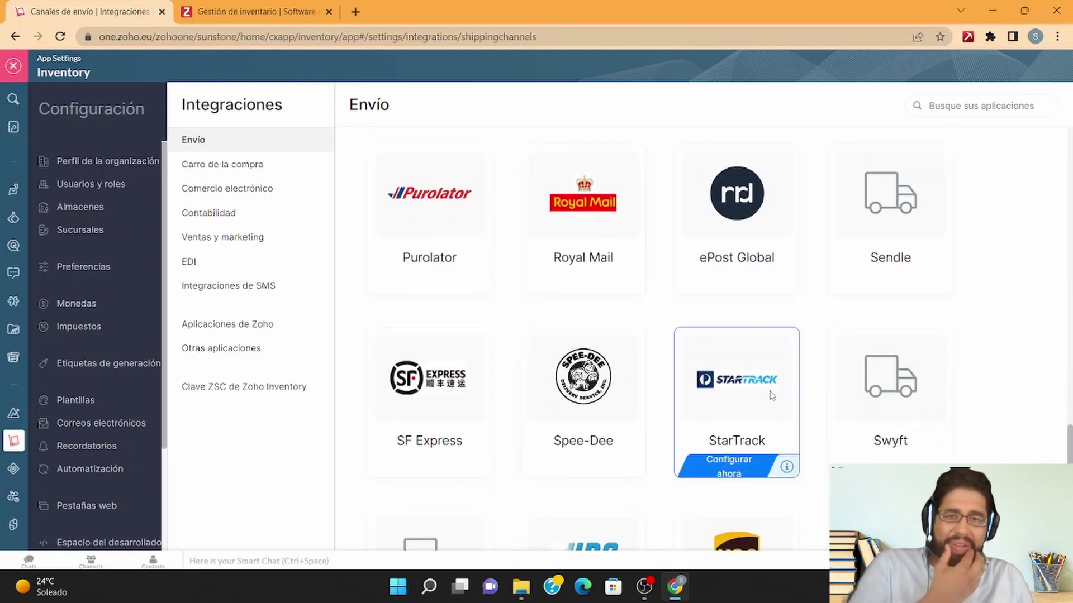
pyautogui.scroll(-8, 770, 396)
pyautogui.scroll(20, 771, 396)
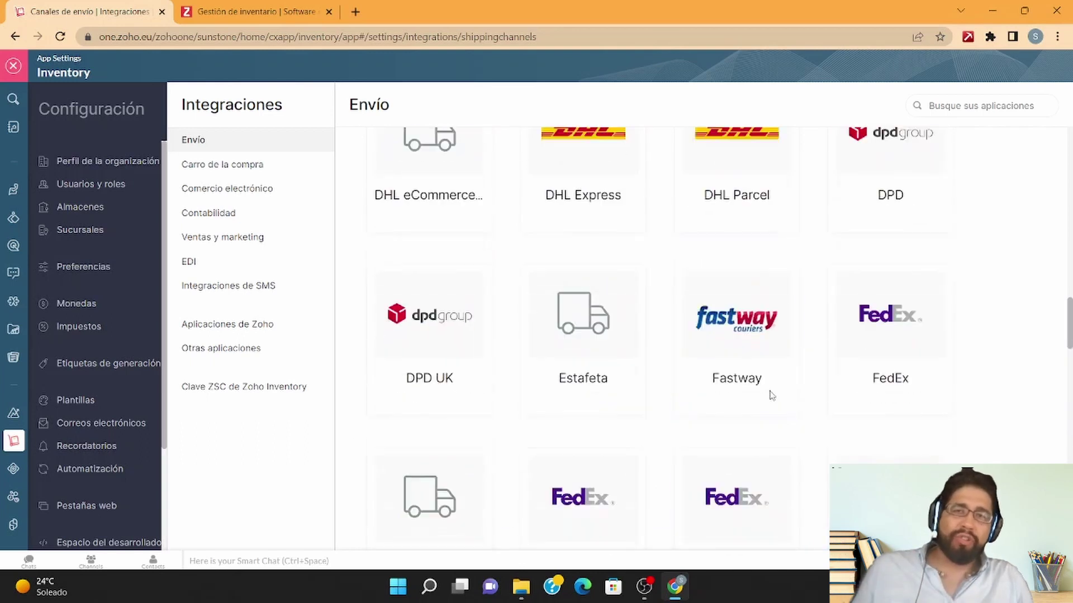
pyautogui.scroll(20, 770, 395)
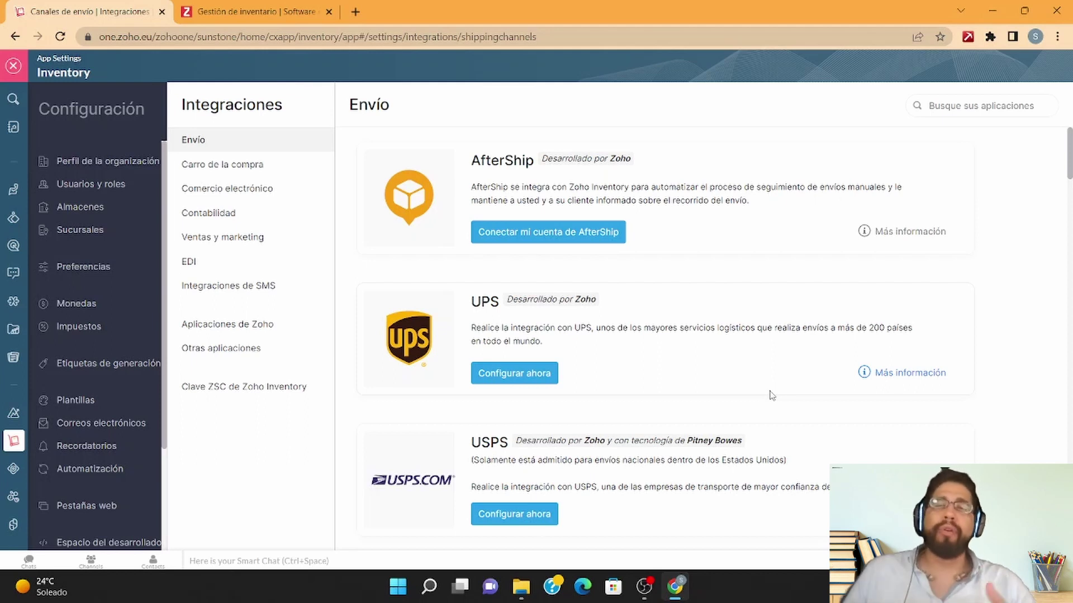
# - Open the Carro de la compra integrations and review the featured and other online sales channels
pyautogui.click(281, 171)
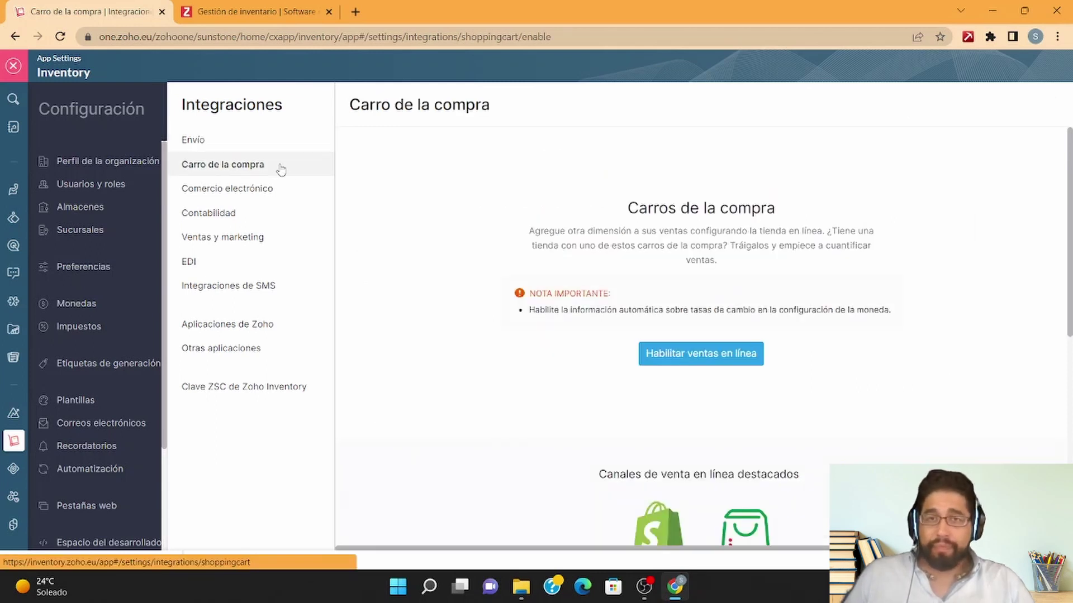
pyautogui.scroll(-2, 506, 283)
pyautogui.scroll(-3, 506, 284)
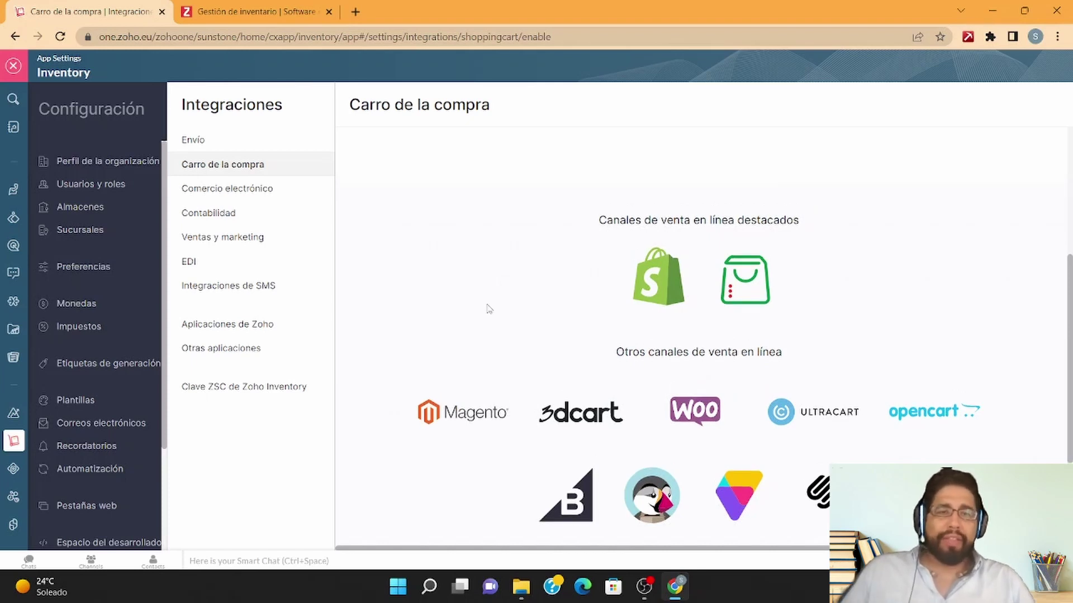
pyautogui.scroll(-1, 489, 309)
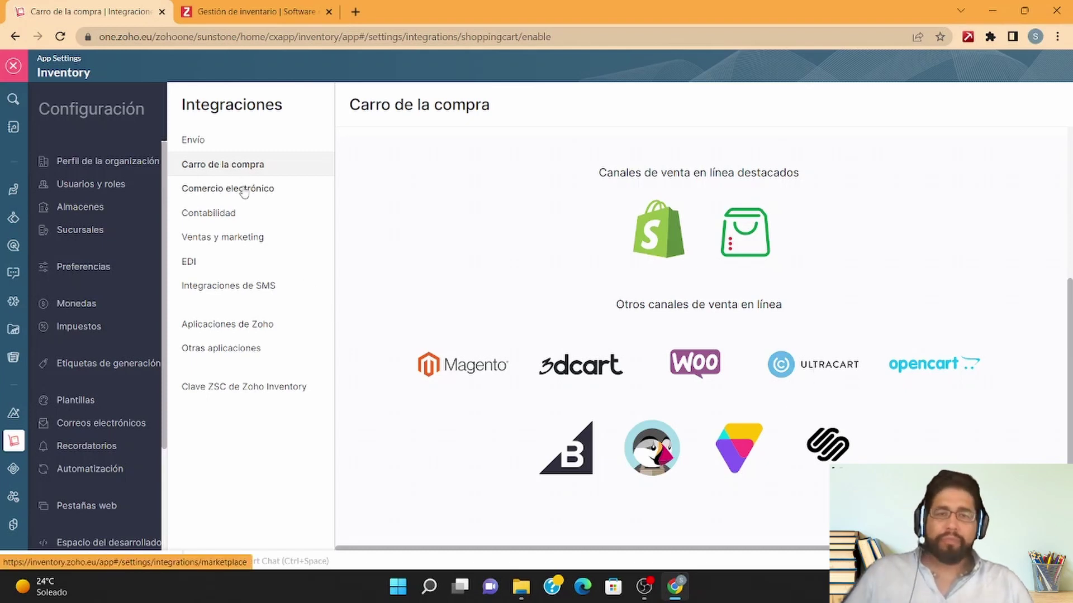
pyautogui.scroll(-2, 488, 299)
pyautogui.scroll(2, 391, 268)
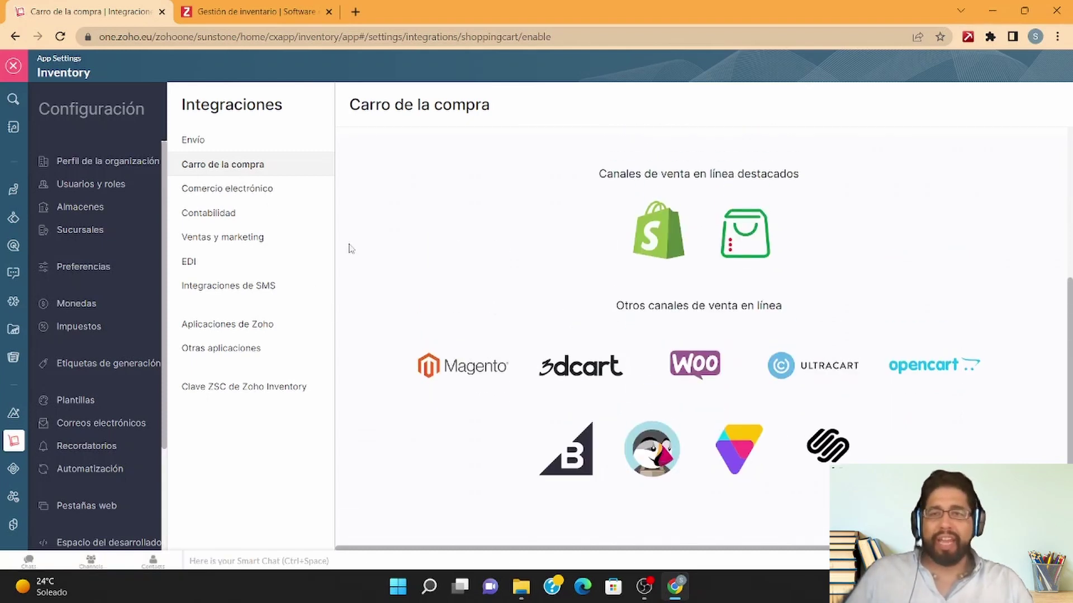
# - Open the Comercio electrónico integrations and review the featured and other marketplace channels
pyautogui.click(224, 193)
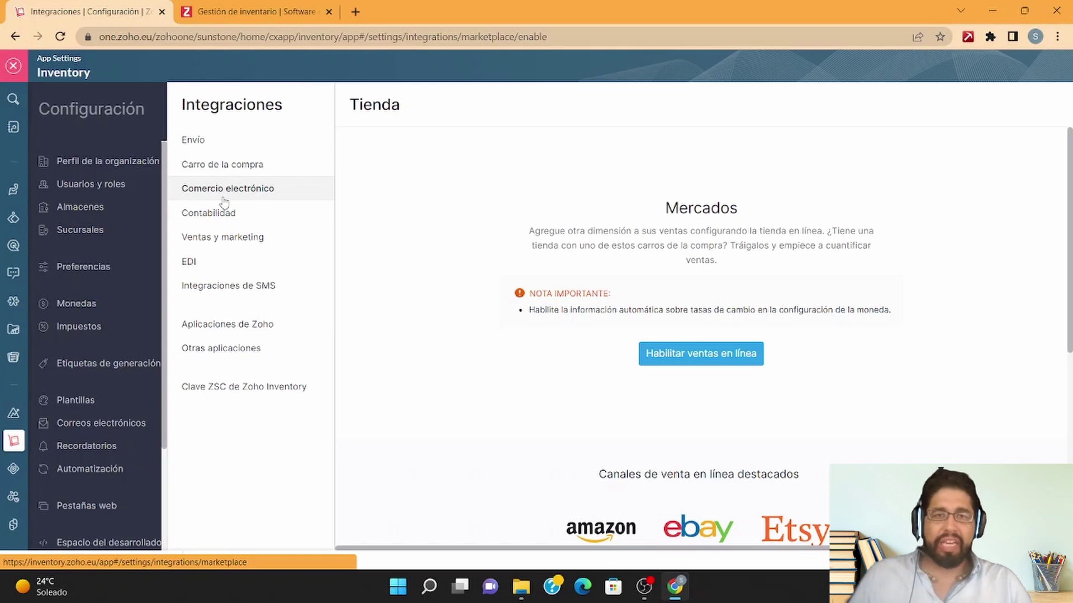
pyautogui.scroll(-4, 420, 294)
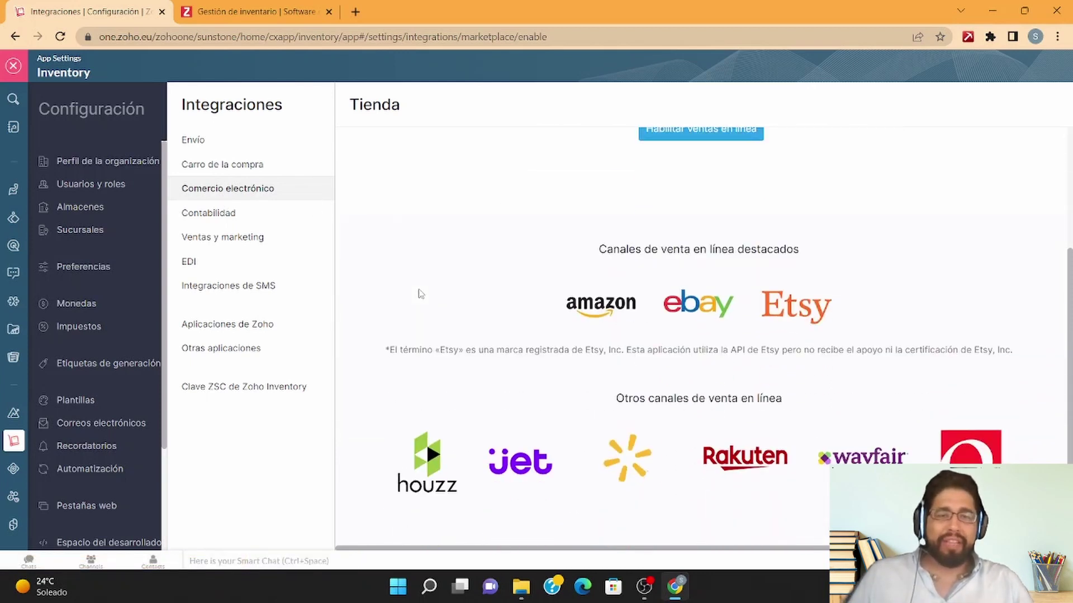
pyautogui.scroll(-1, 421, 294)
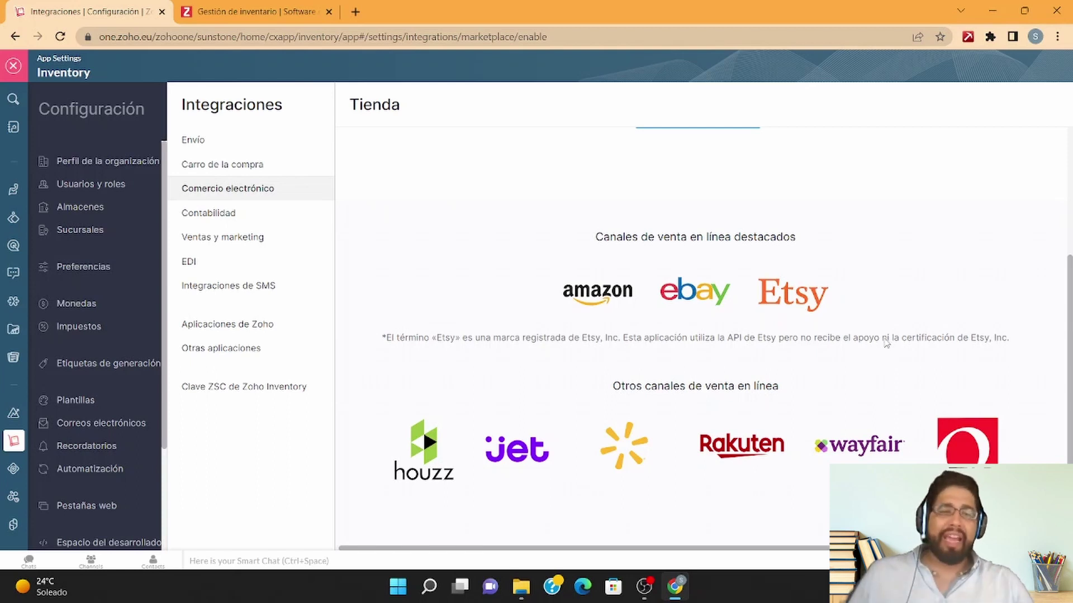
pyautogui.scroll(-1, 839, 422)
pyautogui.scroll(-3, 839, 422)
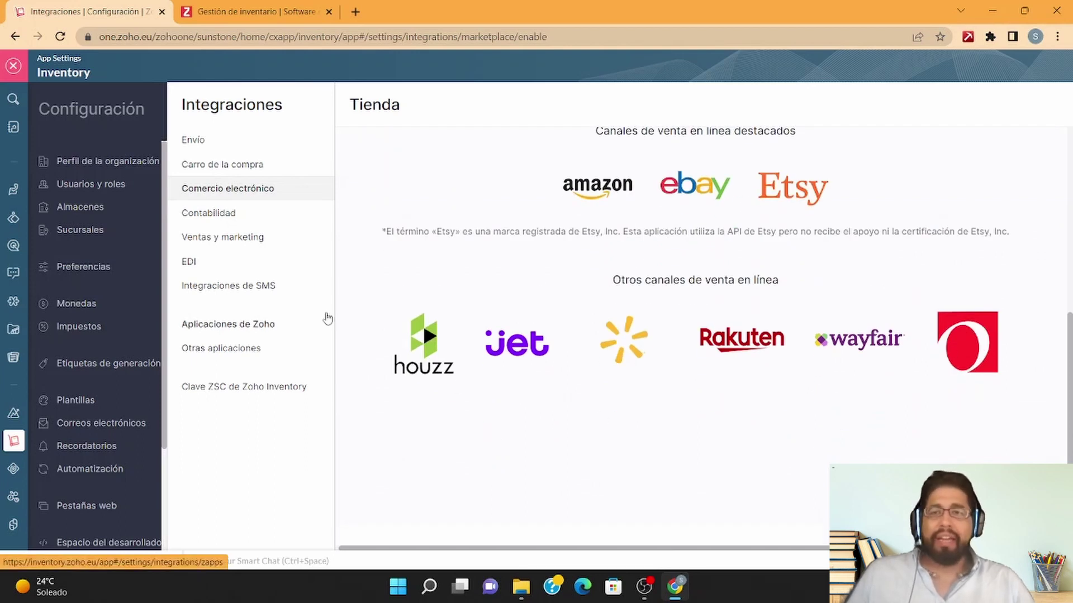
# - View the Contabilidad integrations, followed by the third-party apps offered under Ventas y marketing
pyautogui.click(234, 217)
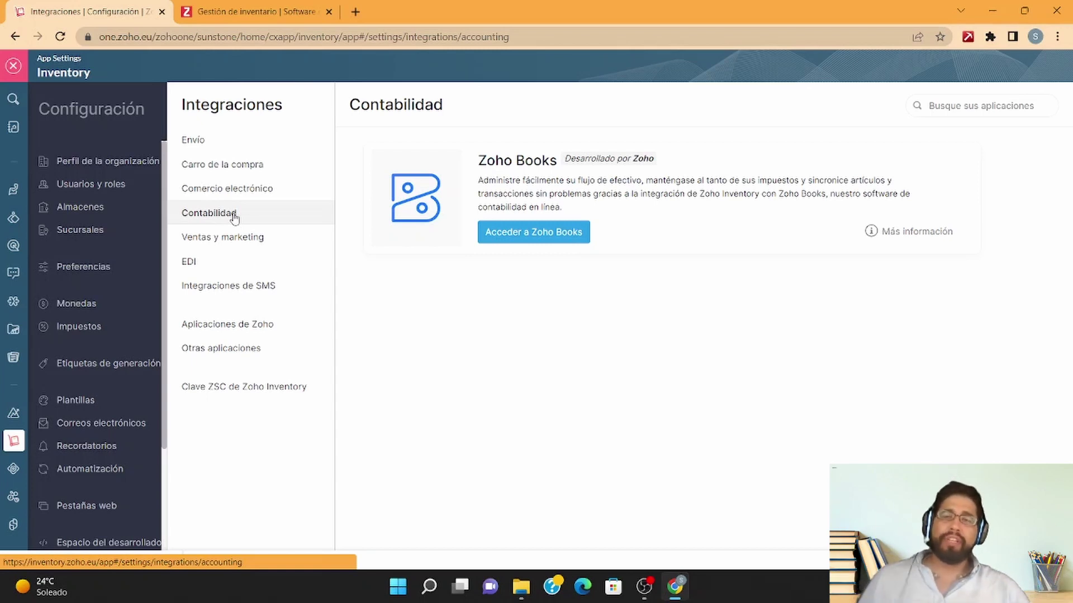
pyautogui.click(215, 249)
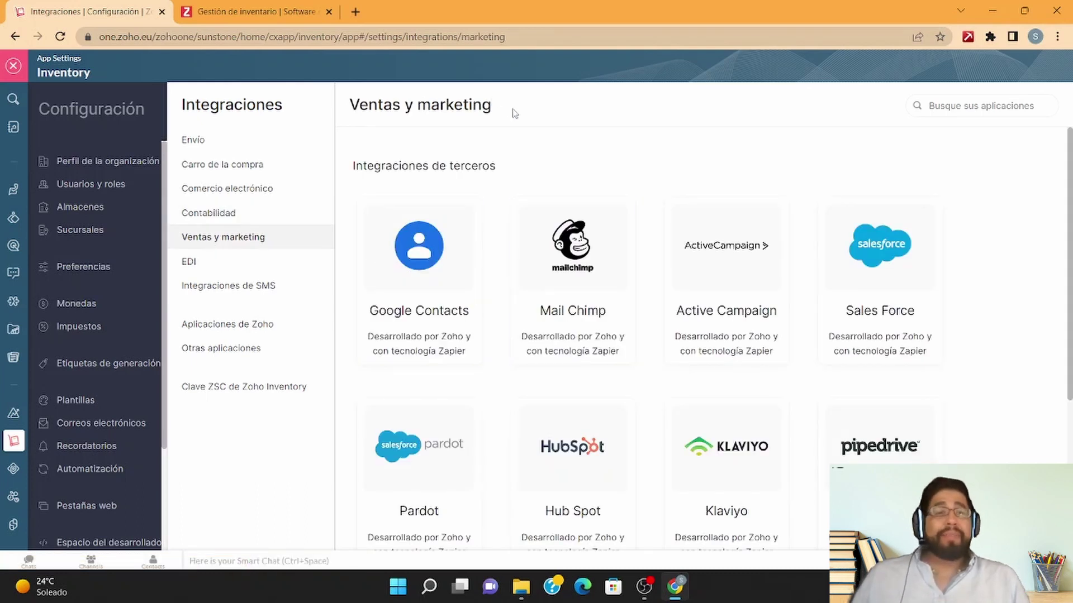
pyautogui.scroll(-3, 511, 279)
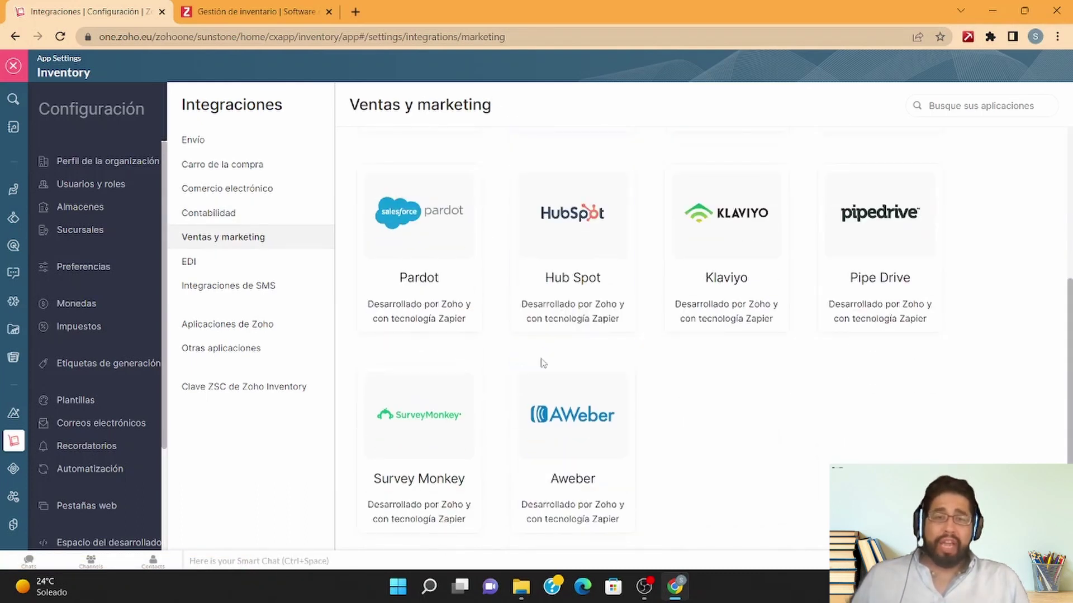
pyautogui.scroll(4, 541, 364)
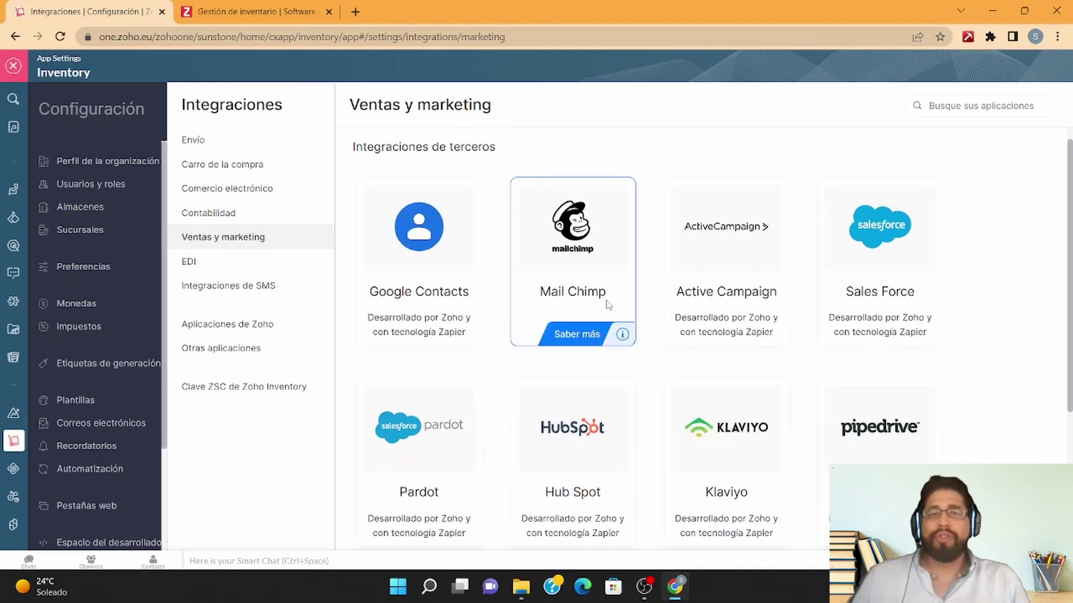
pyautogui.scroll(-4, 639, 419)
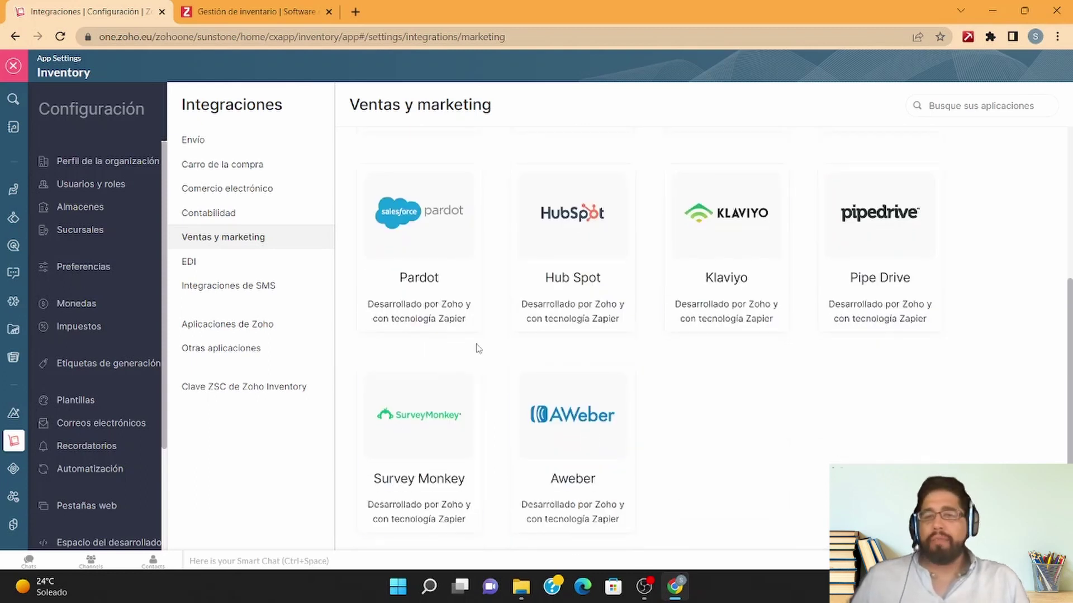
pyautogui.moveTo(421, 395)
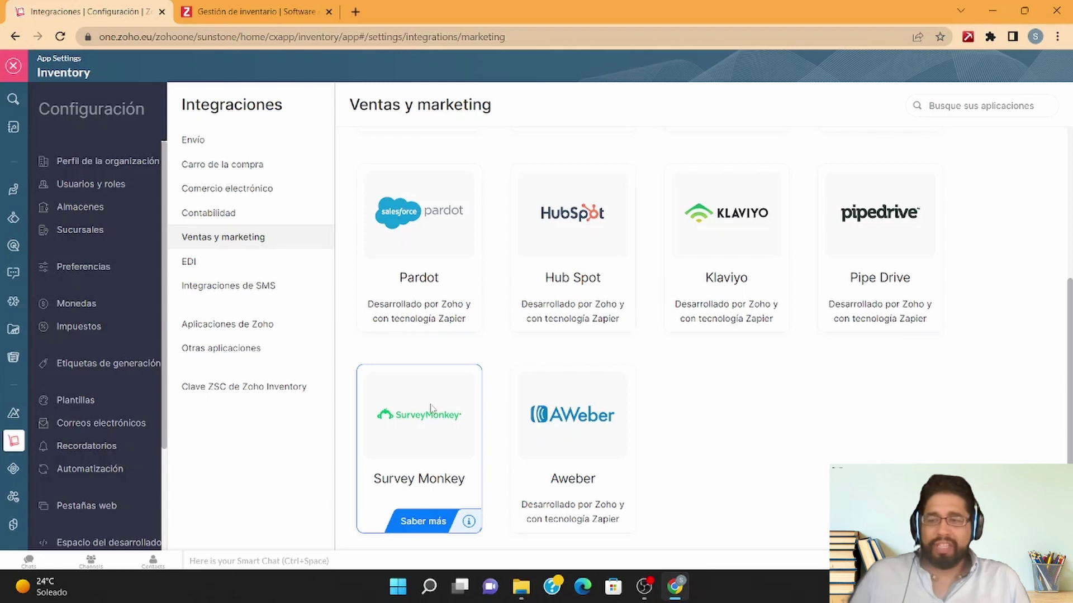
pyautogui.moveTo(895, 237)
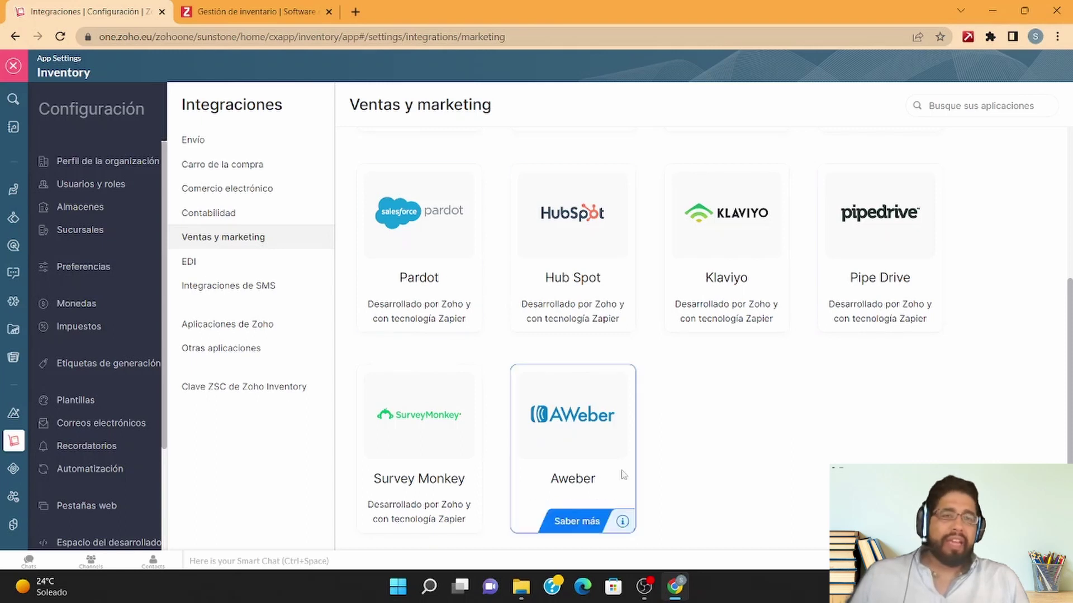
pyautogui.scroll(3, 637, 397)
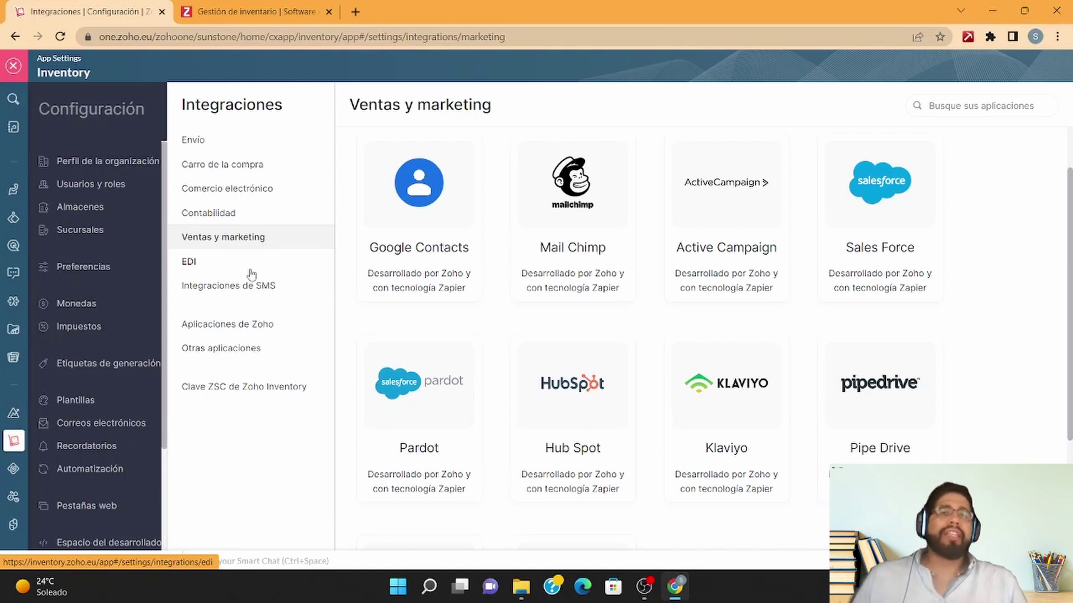
# - View the EDI integrations, followed by the Integraciones de SMS page
pyautogui.click(251, 274)
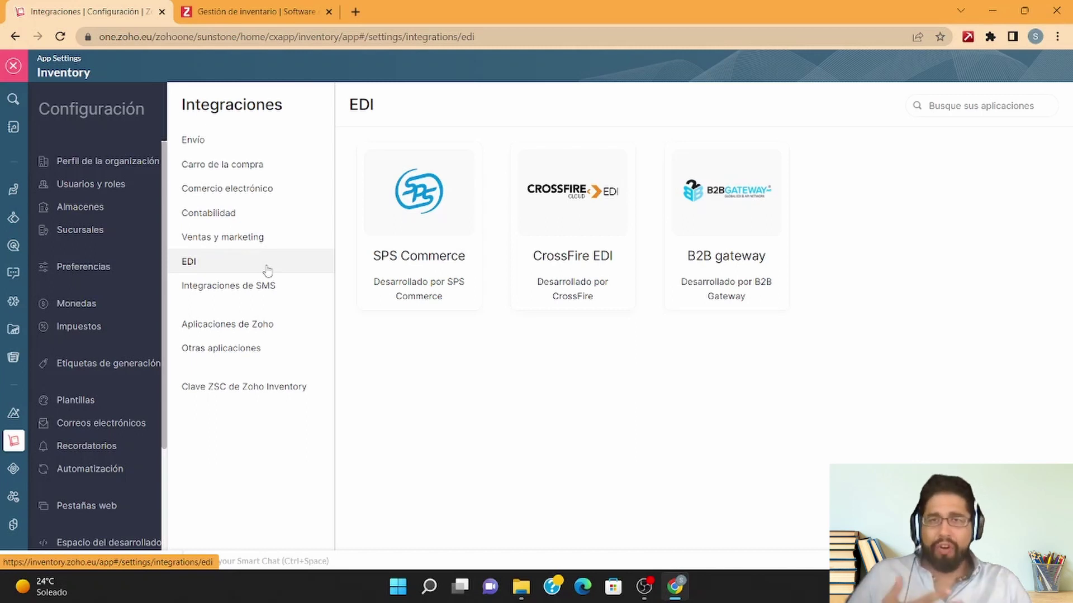
pyautogui.click(264, 292)
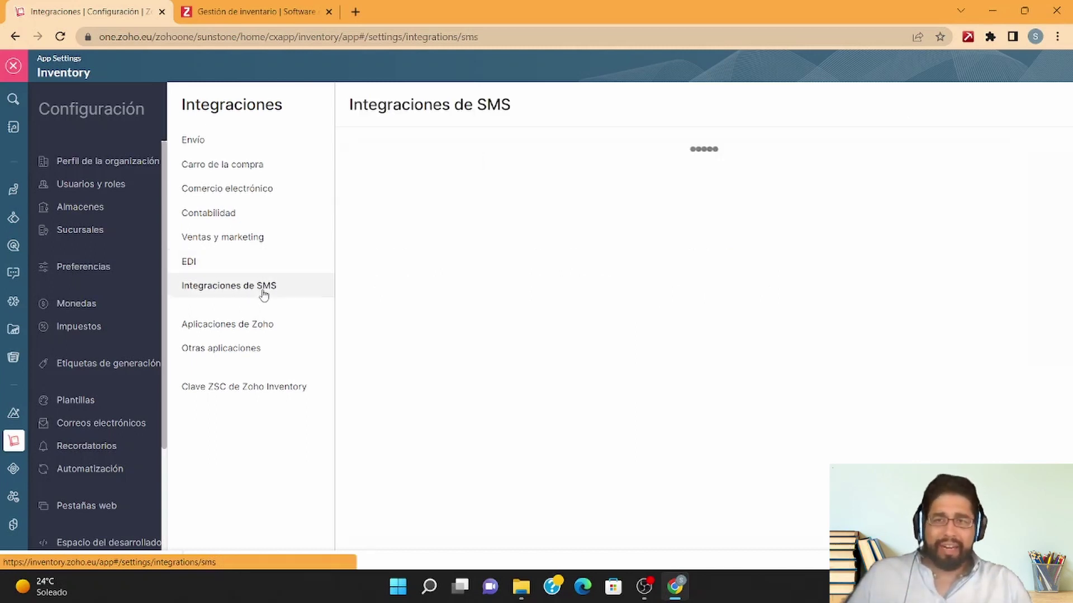
# - Review the integrations listed under Aplicaciones de Zoho, followed by those under Otras aplicaciones
pyautogui.click(258, 329)
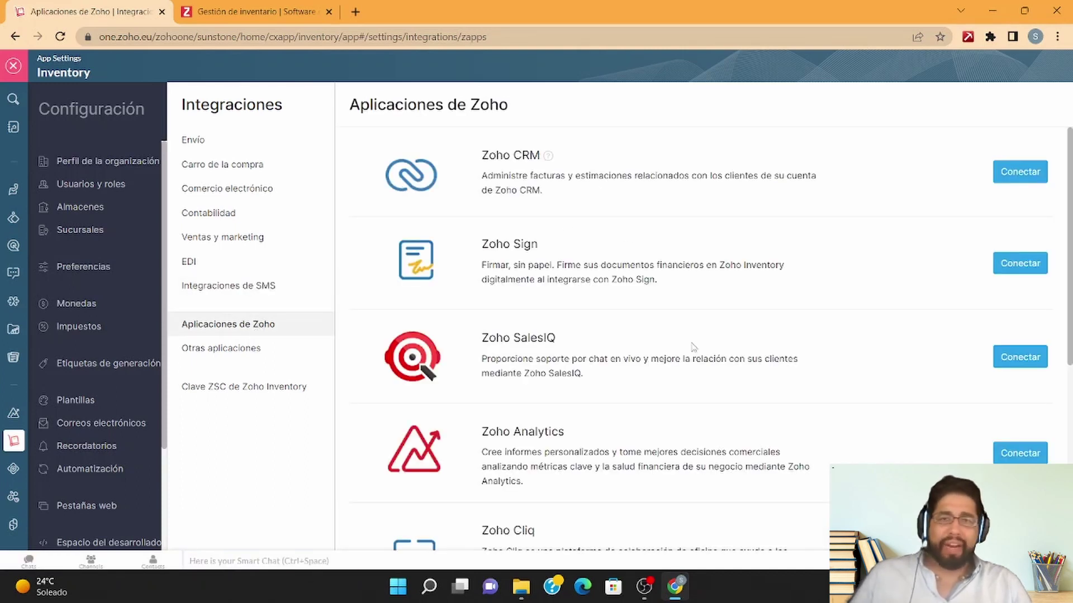
pyautogui.scroll(-2, 668, 370)
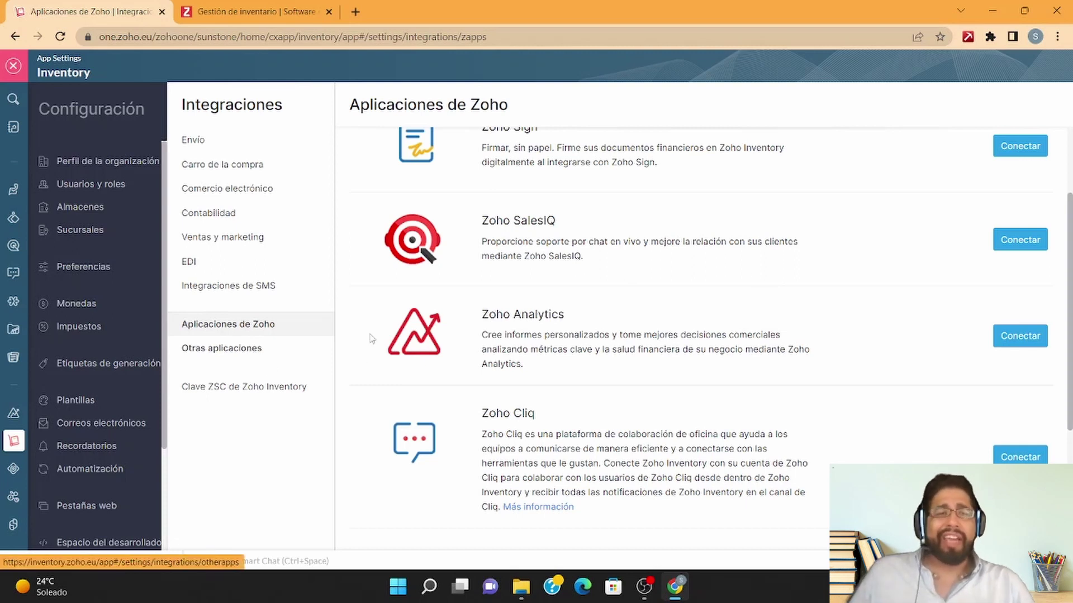
pyautogui.scroll(-3, 455, 352)
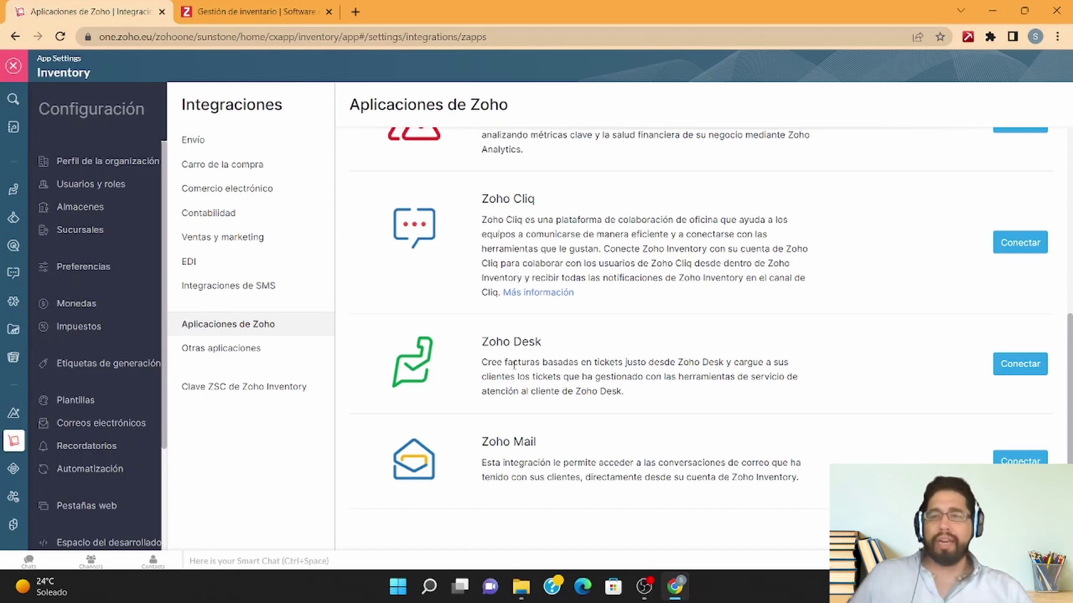
pyautogui.click(236, 351)
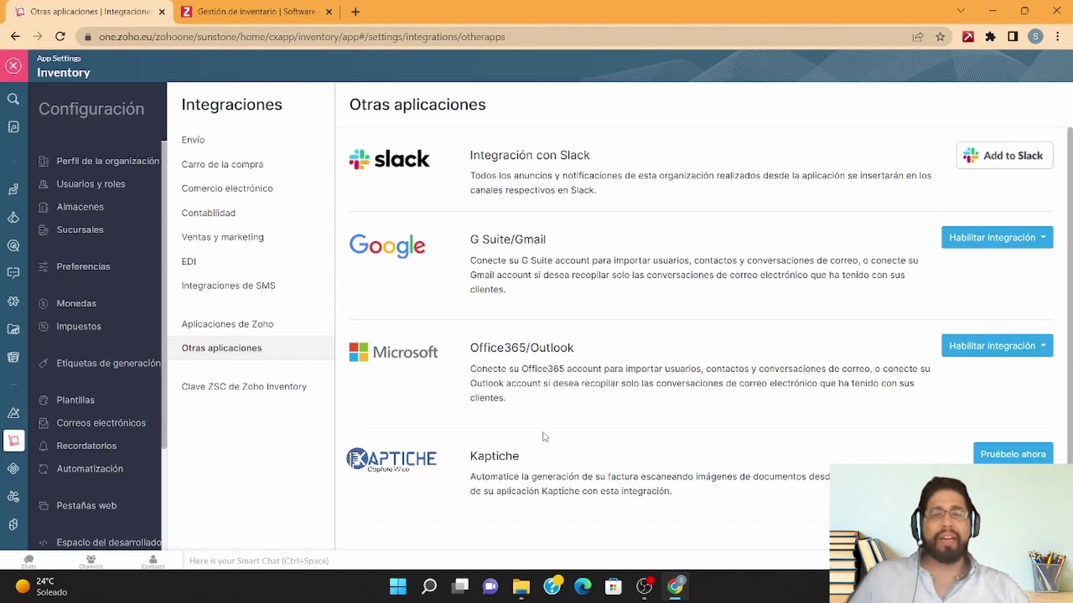
pyautogui.scroll(-1, 634, 503)
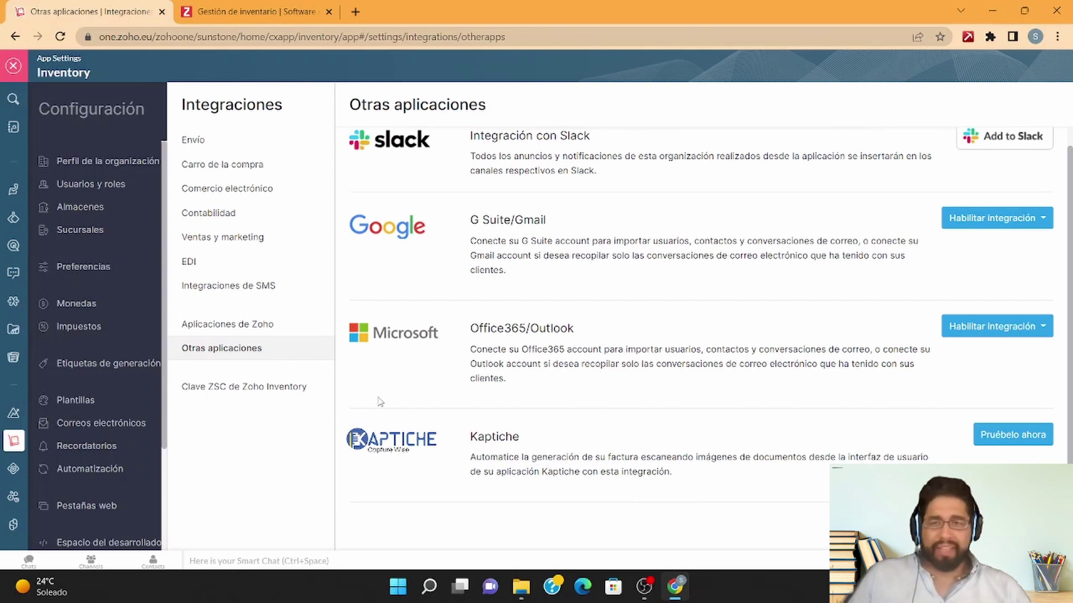
# - View the Clave ZSC de Zoho Inventory page, followed by the Webhooks entrantes page of the Espacio del desarrollador settings
pyautogui.moveTo(379, 401); pyautogui.dragTo(284, 401)
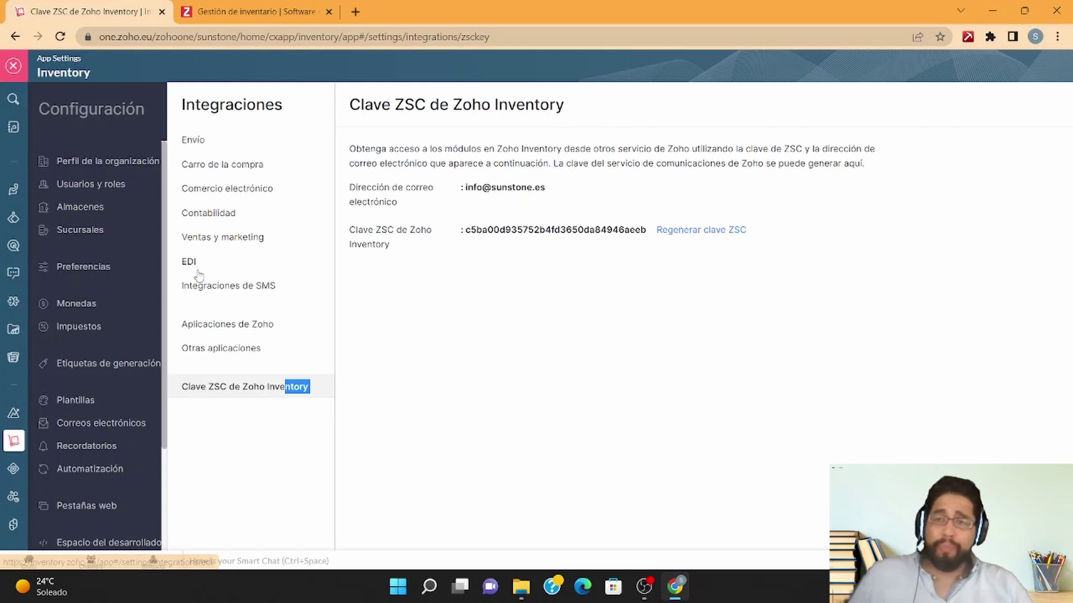
pyautogui.scroll(-2, 92, 342)
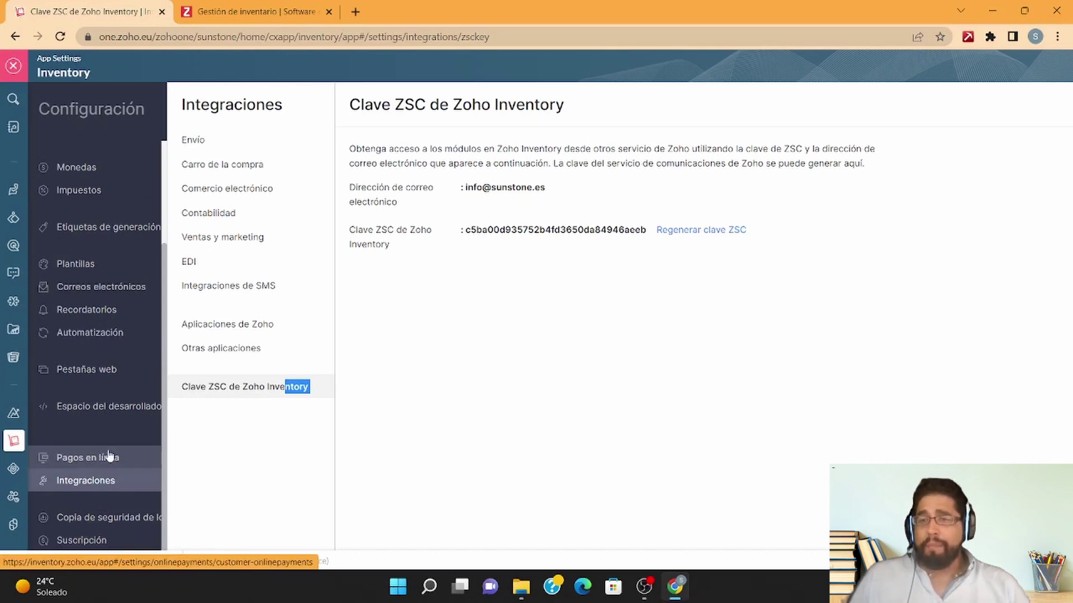
pyautogui.click(105, 405)
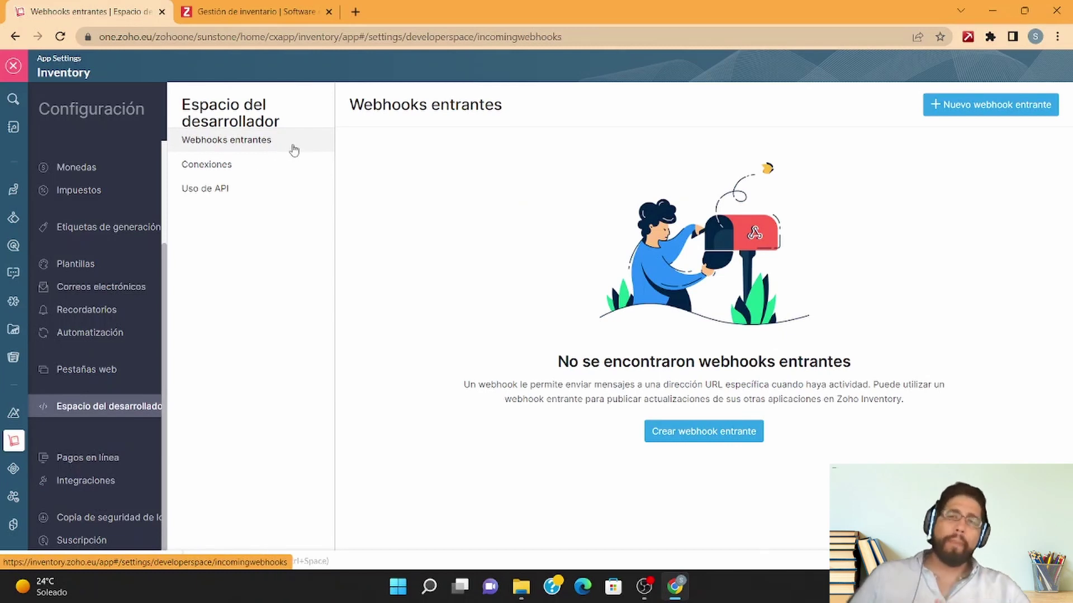
# - Review the connection types under Conexiones, followed by the daily call usage and most-used API charts under Uso de API
pyautogui.click(285, 174)
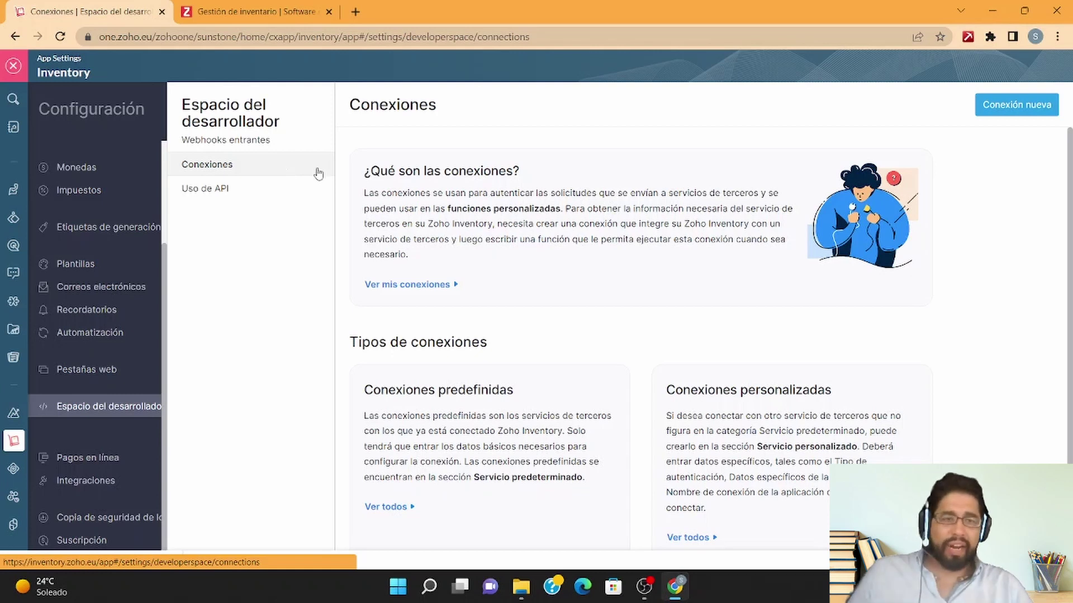
pyautogui.scroll(-2, 504, 352)
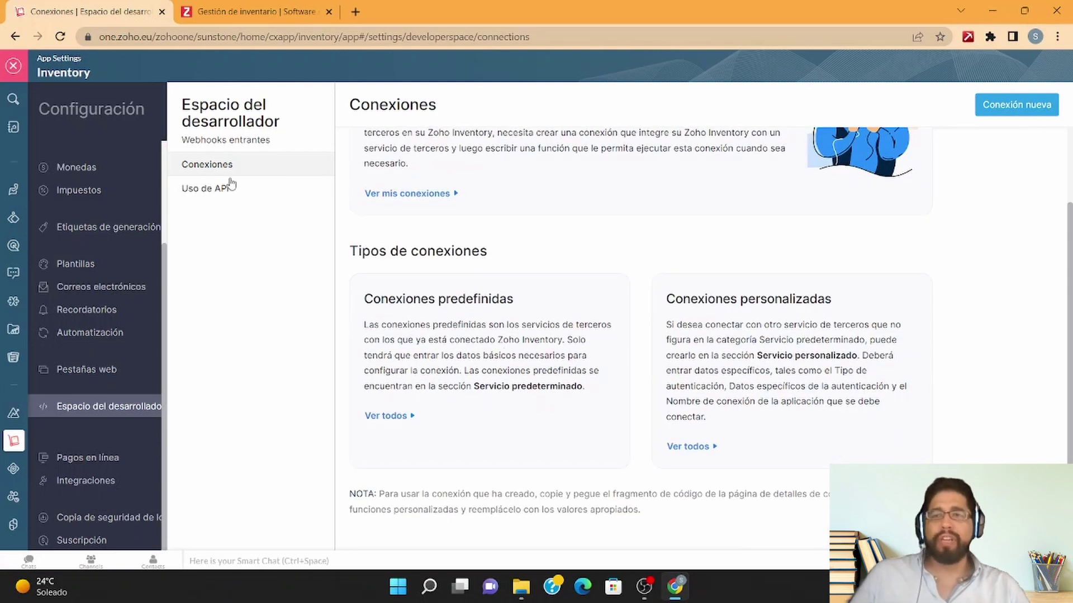
pyautogui.click(231, 188)
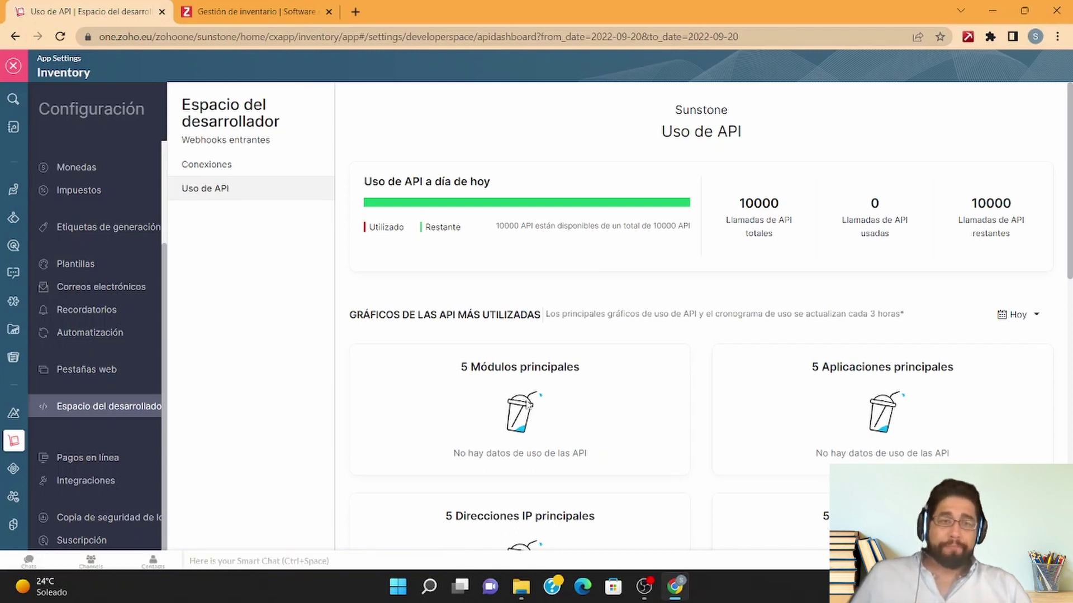
pyautogui.scroll(-3, 527, 406)
pyautogui.scroll(1, 569, 290)
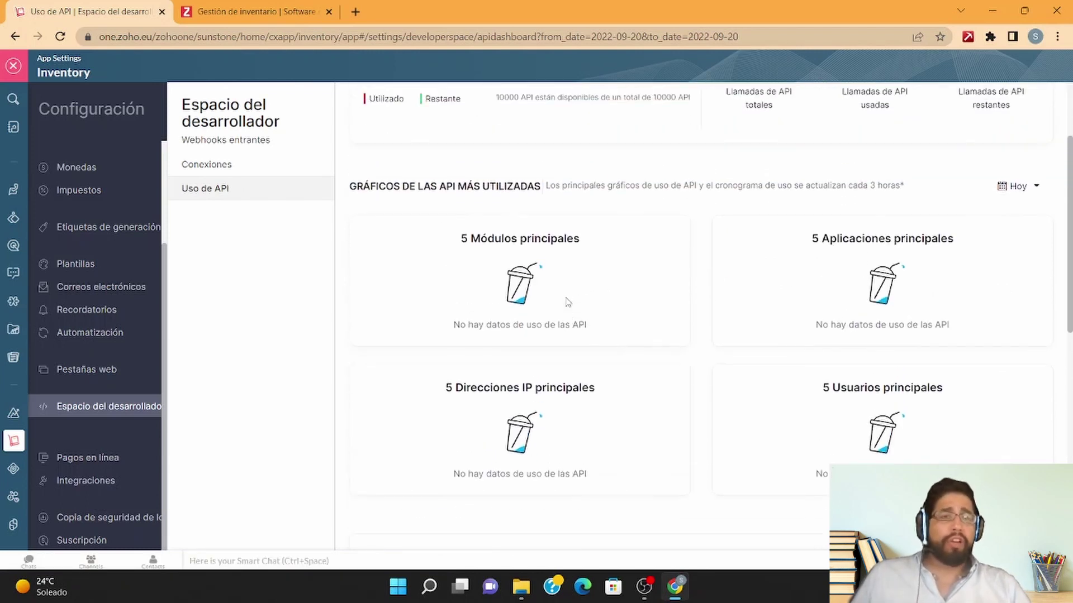
pyautogui.scroll(1, 680, 323)
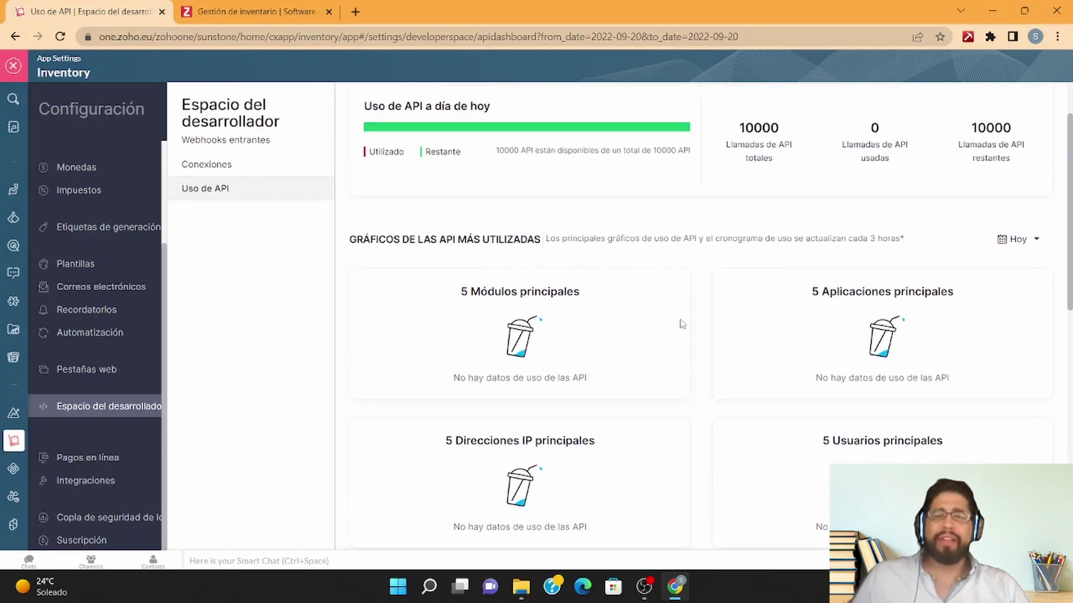
pyautogui.scroll(1, 573, 307)
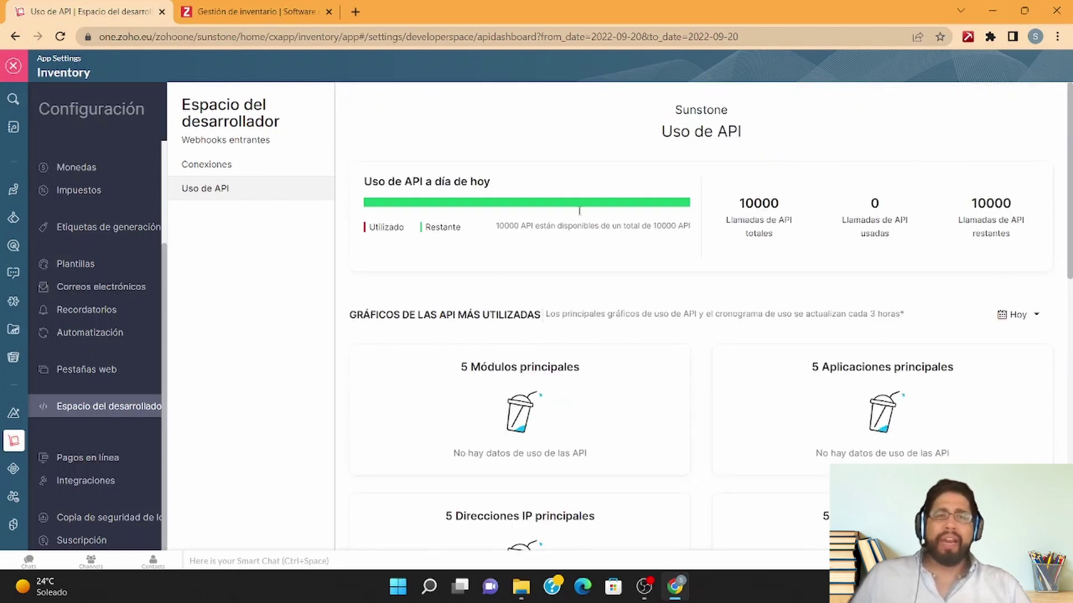